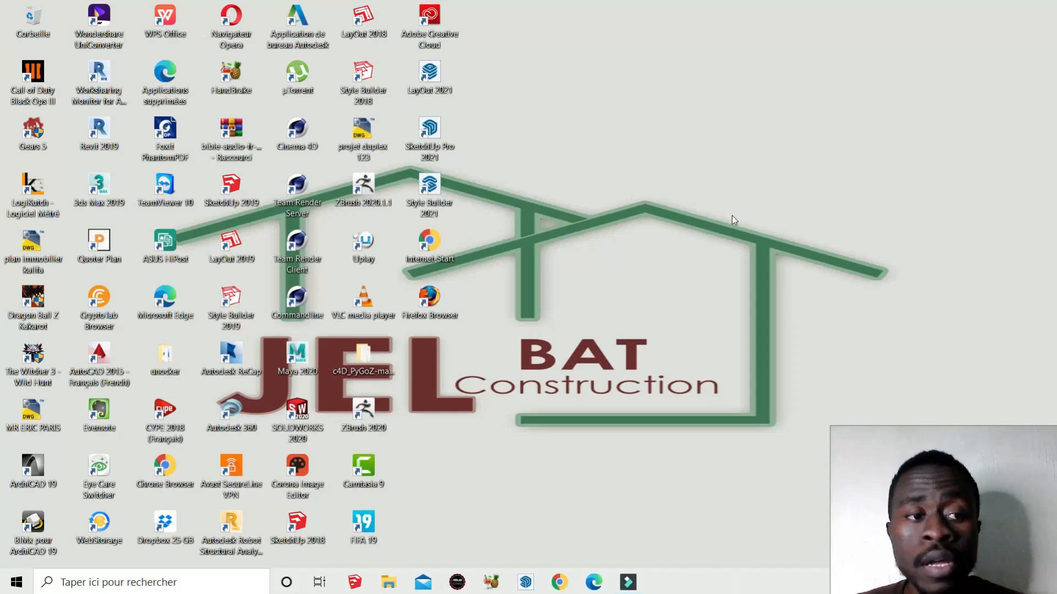
Step: Launch LogiKutch and open the existing project "une maison 2 pieces (20-Mars-2021)"
click(38, 216)
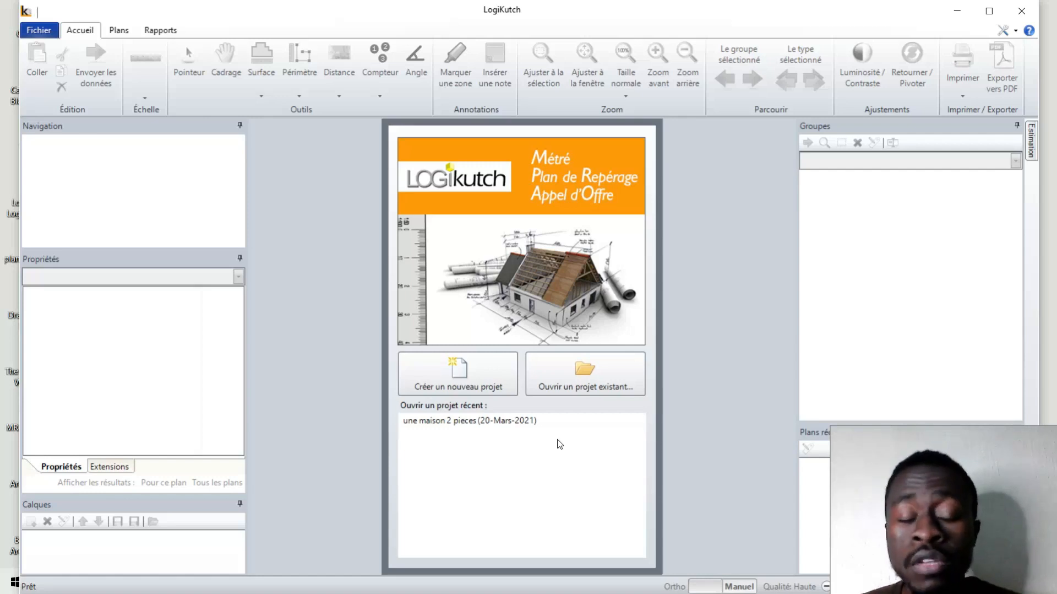
click(617, 372)
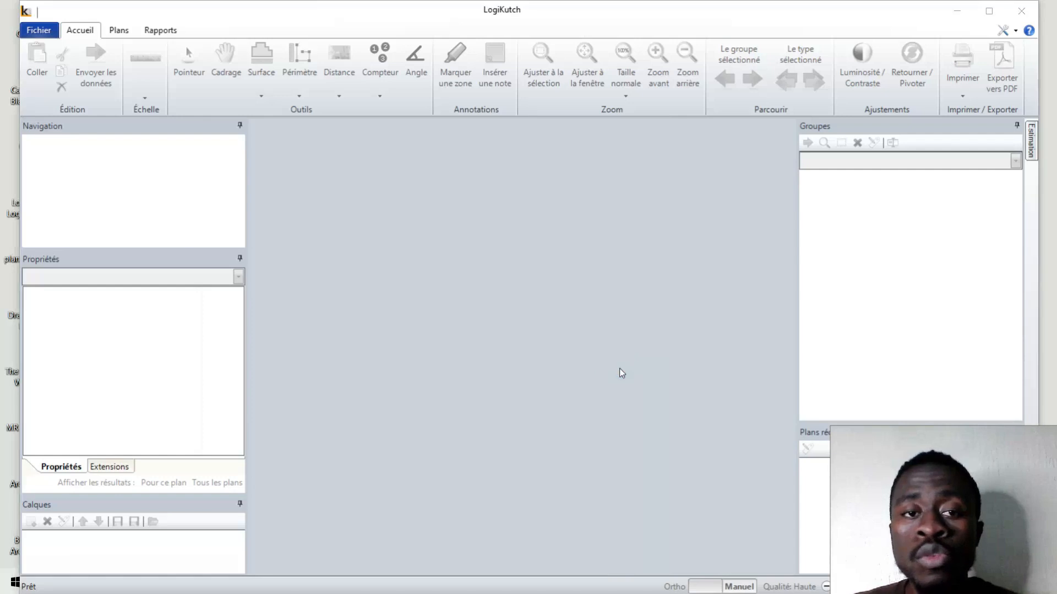
double_click(236, 103)
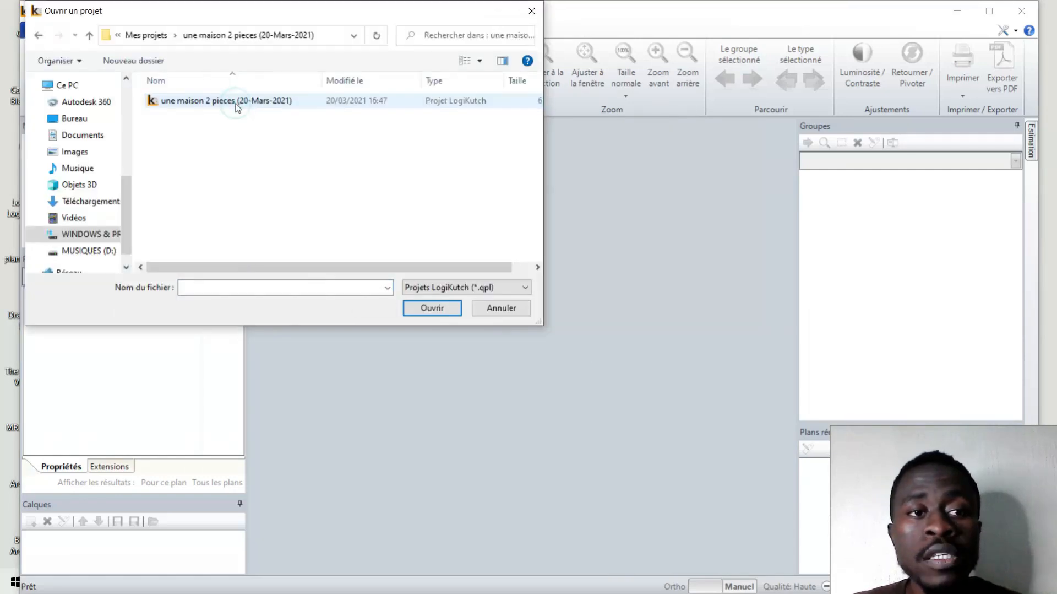
click(236, 103)
click(427, 308)
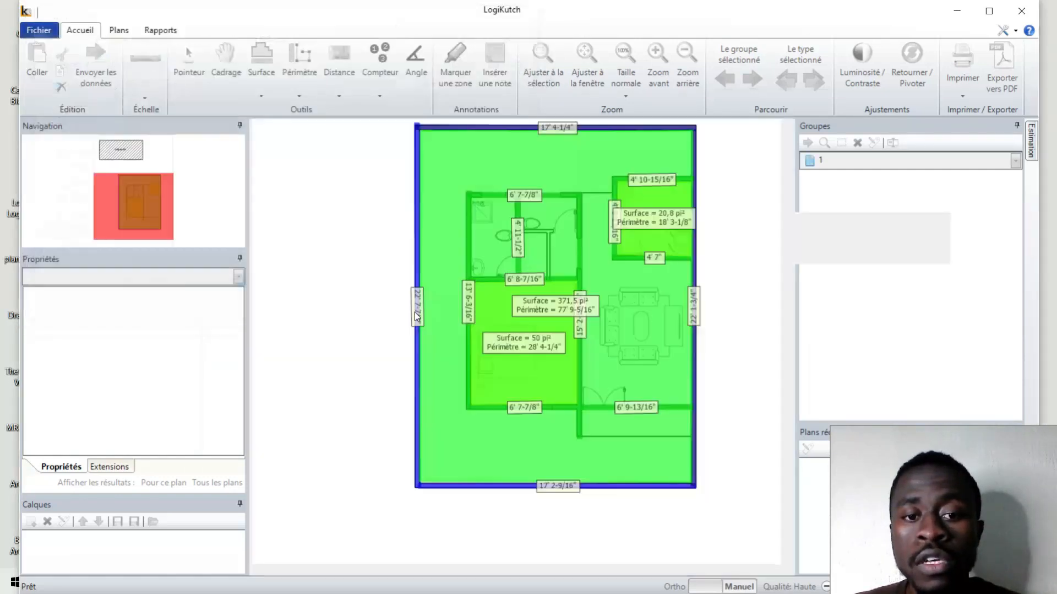
Step: Start creating a new surface on the house plan and show its extension settings
scroll(504, 342, down, 1)
scroll(573, 282, up, 3)
scroll(645, 325, down, 3)
scroll(647, 341, up, 3)
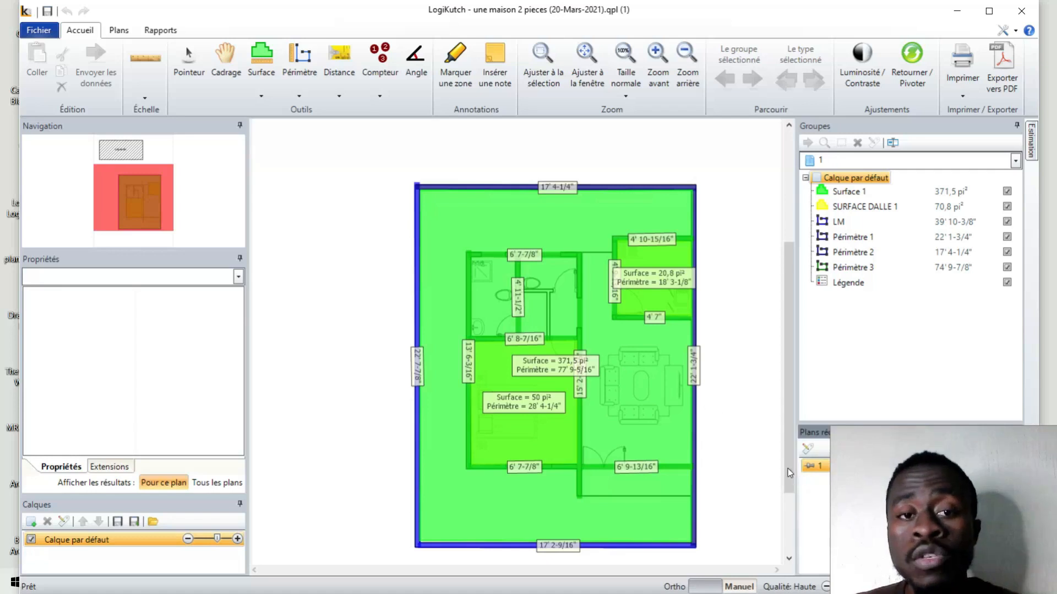
scroll(789, 469, up, 1)
scroll(360, 207, down, 1)
click(262, 57)
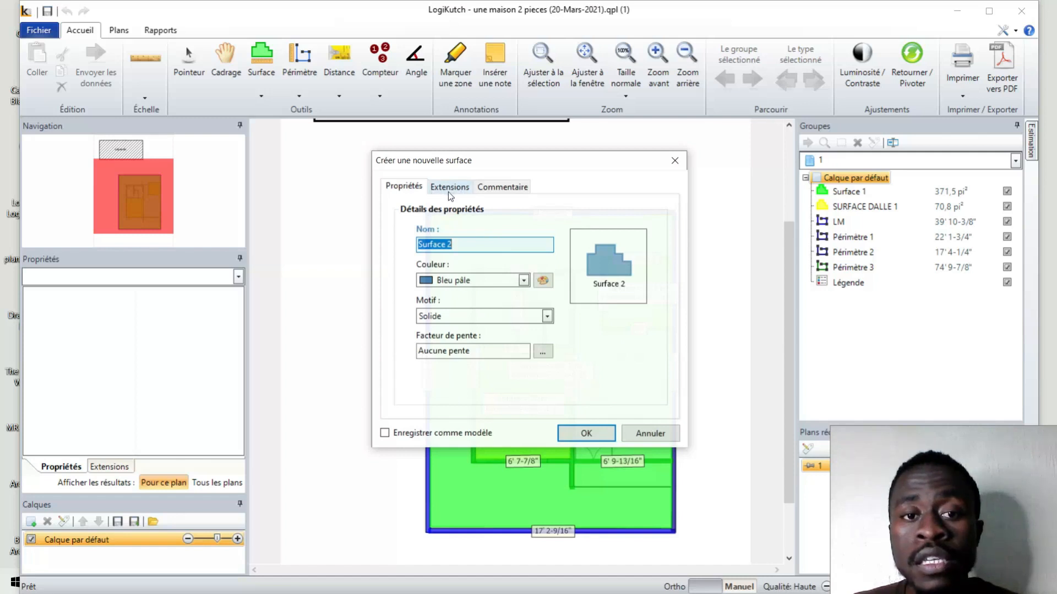
click(471, 190)
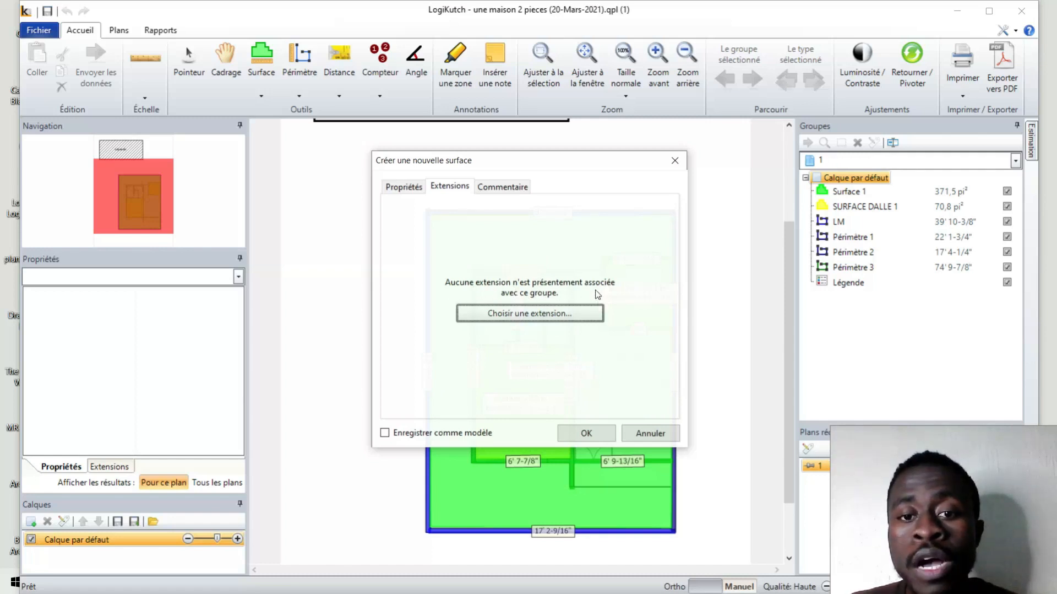
drag(577, 165, 276, 156)
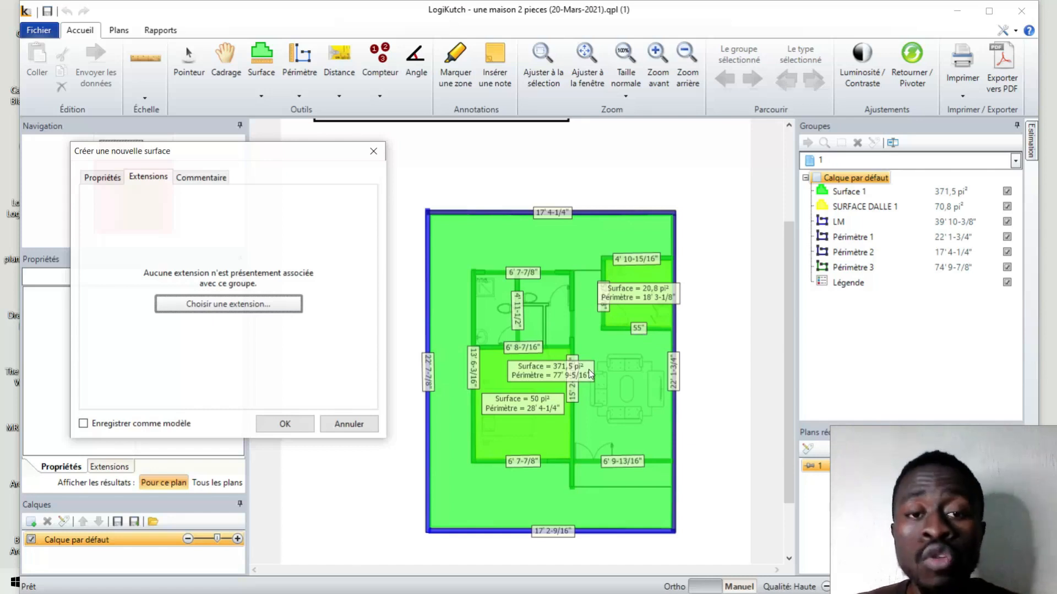
drag(230, 154, 619, 172)
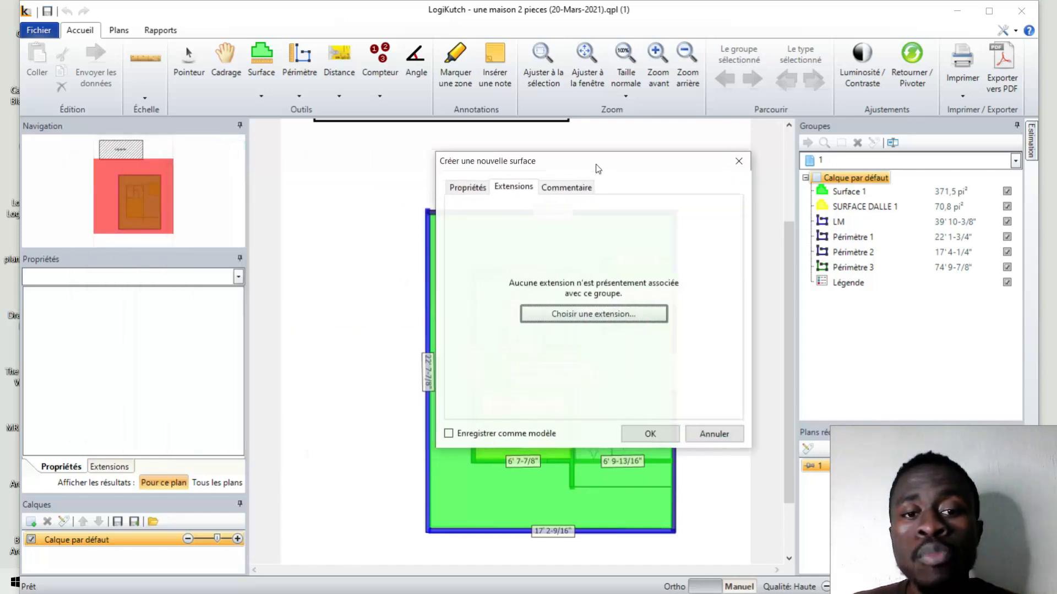
Step: Add a Fourrure extension from category 06 - Structure, with exterior perimeter and openings perimeter both set to Non
click(595, 321)
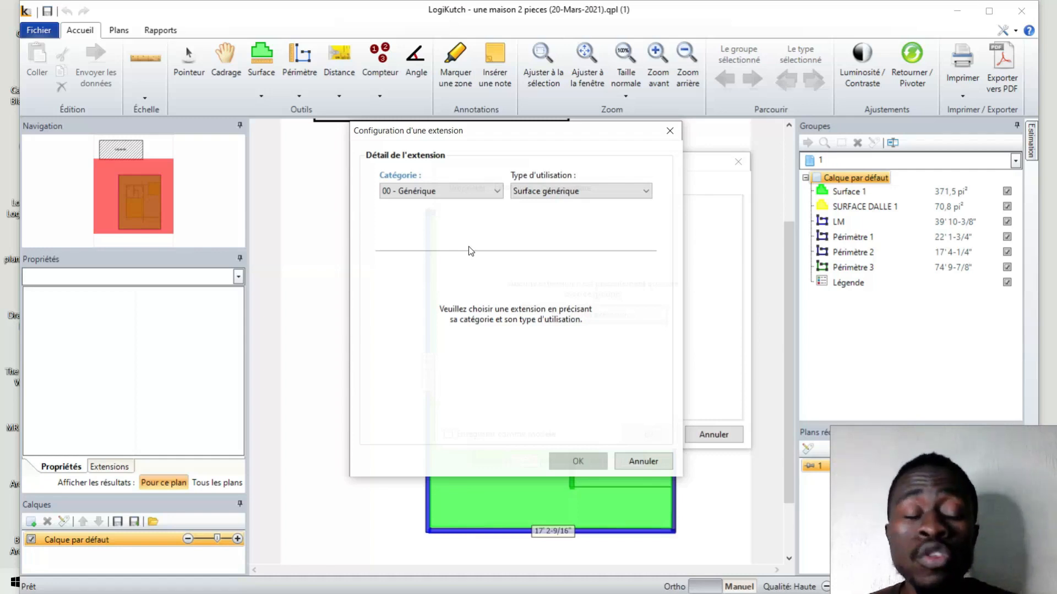
click(438, 196)
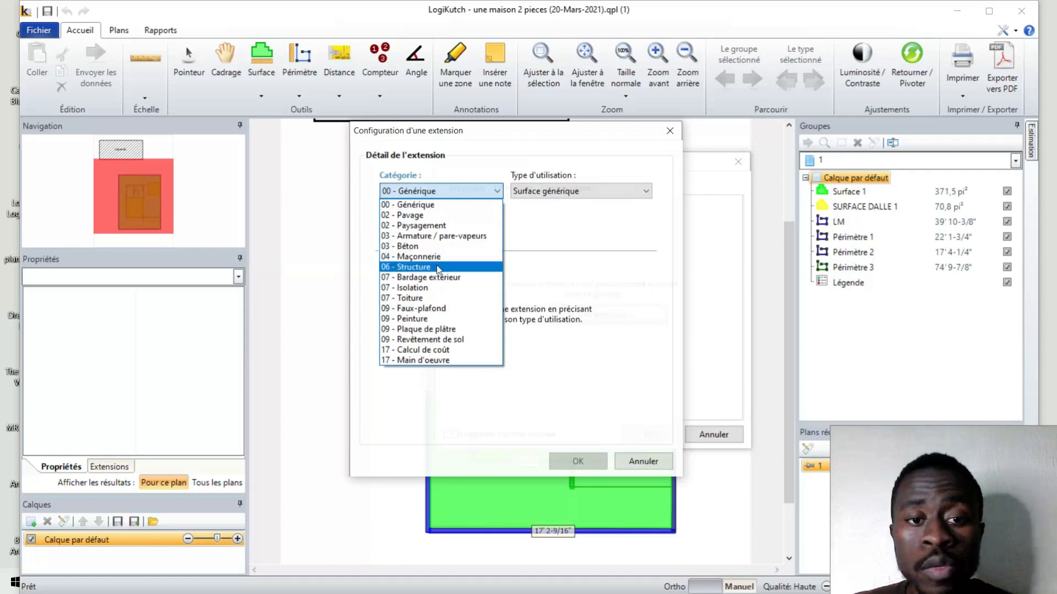
click(439, 267)
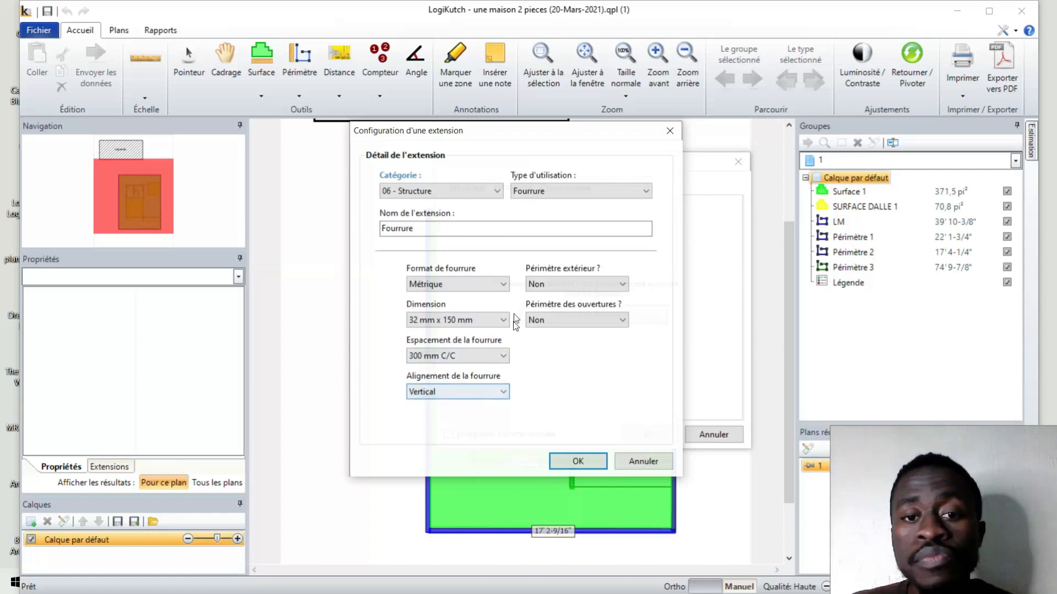
click(564, 288)
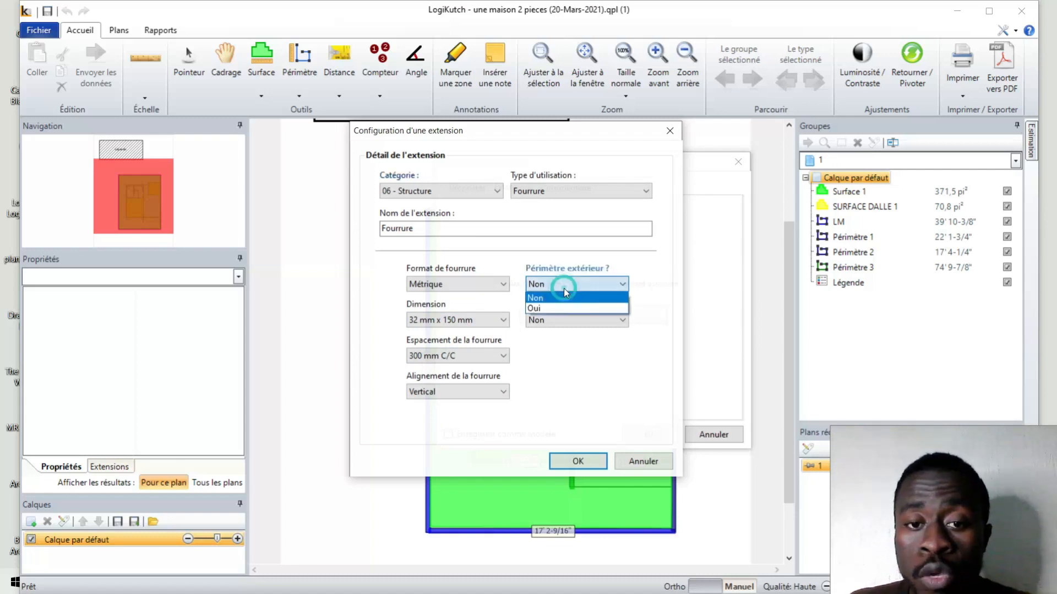
click(570, 299)
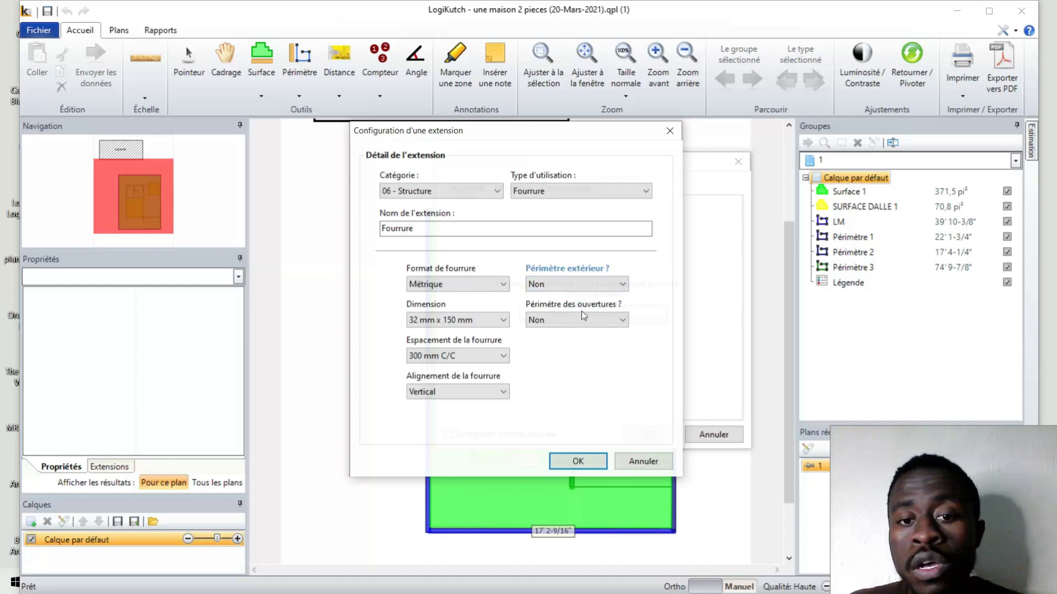
click(579, 318)
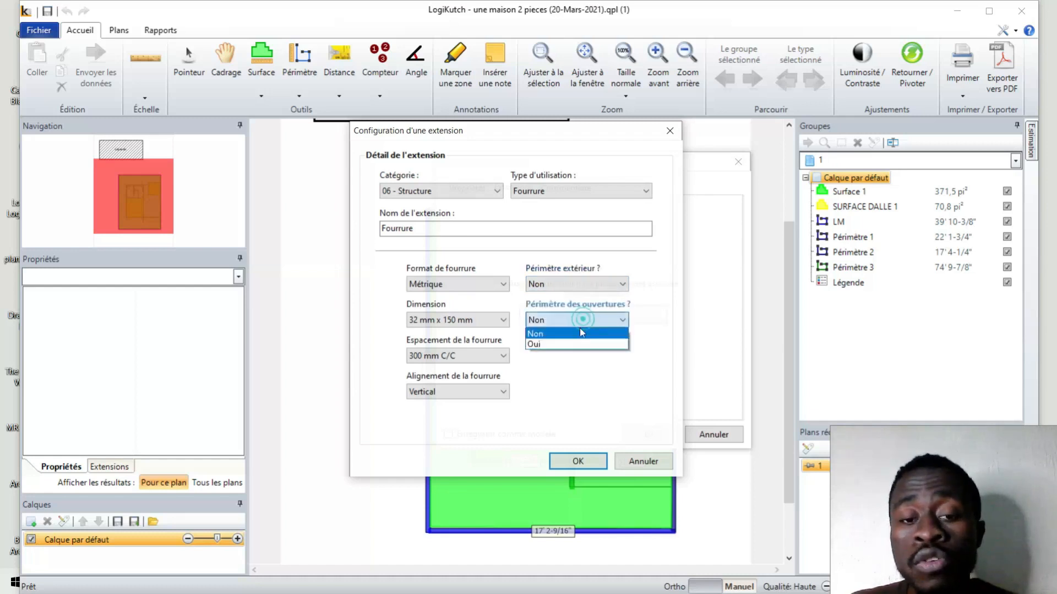
click(576, 364)
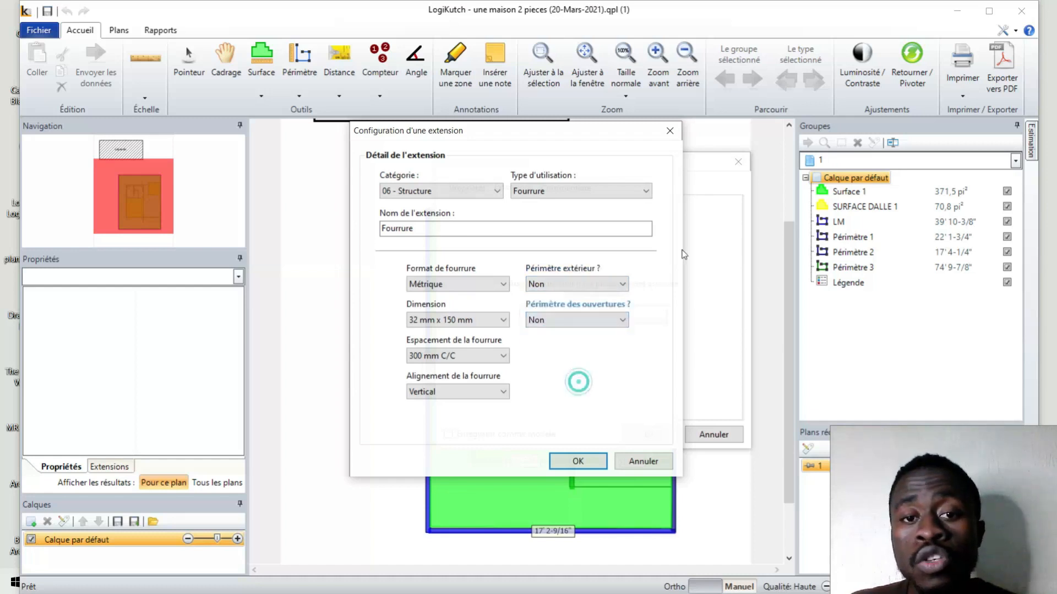
click(578, 460)
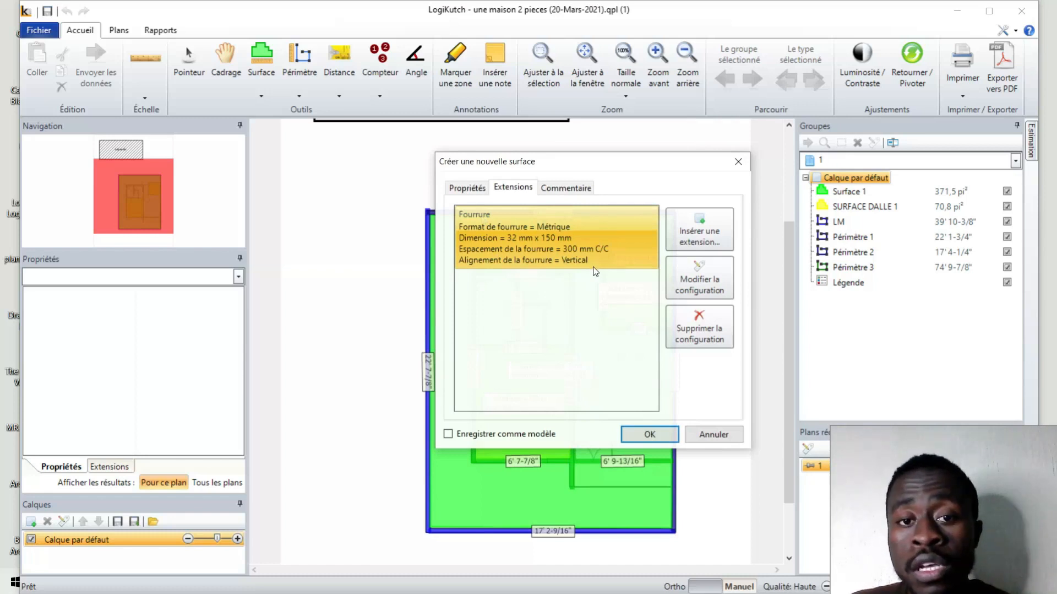
Step: Add a Peinture / surface extension from category 09 - Peinture for Plancher, with 1 couche of primer and 2 couches of paint
click(698, 231)
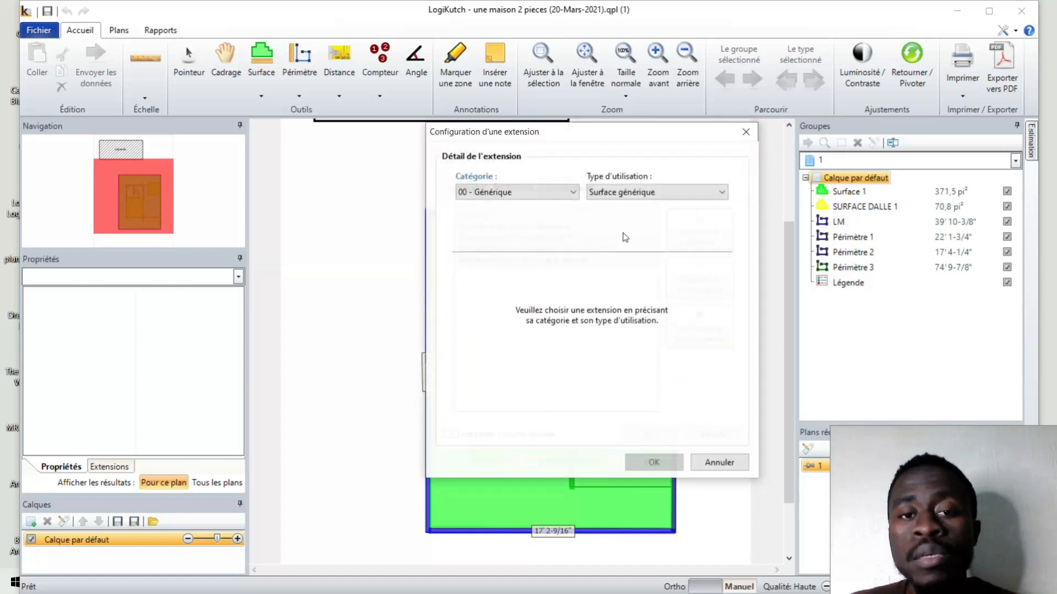
click(569, 196)
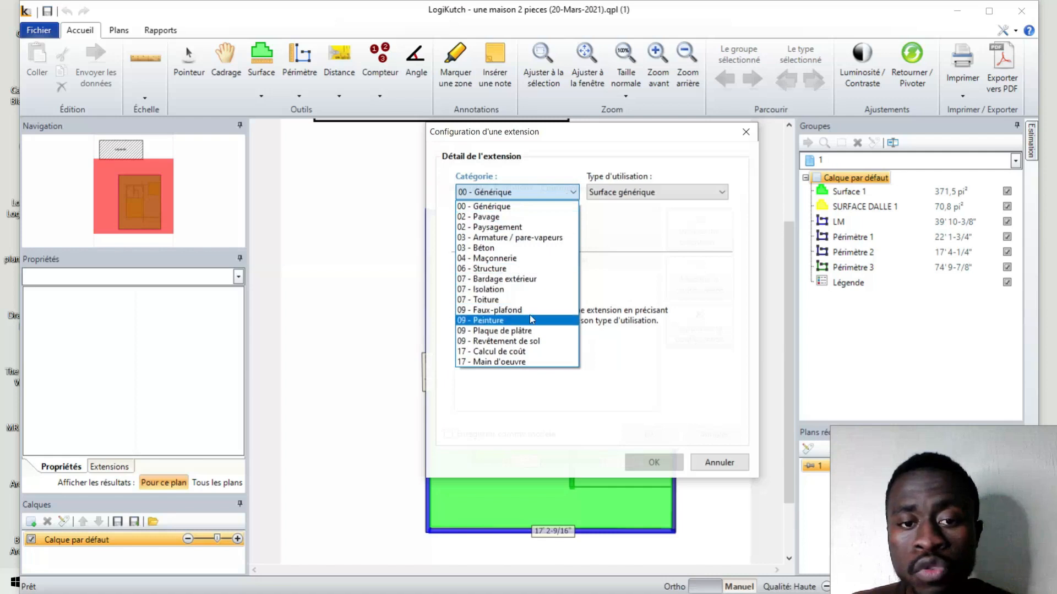
click(510, 320)
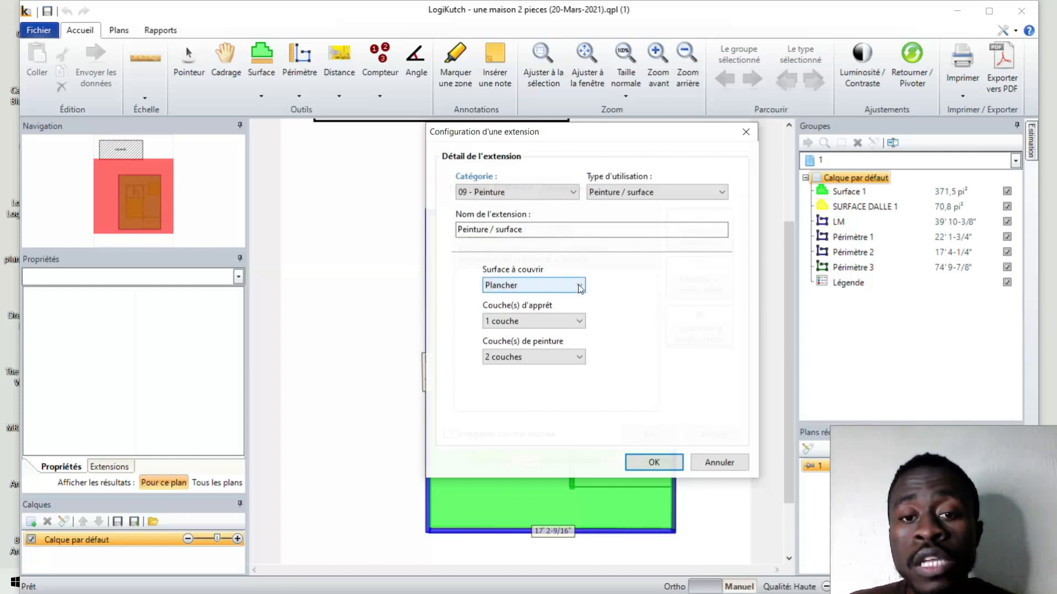
click(580, 286)
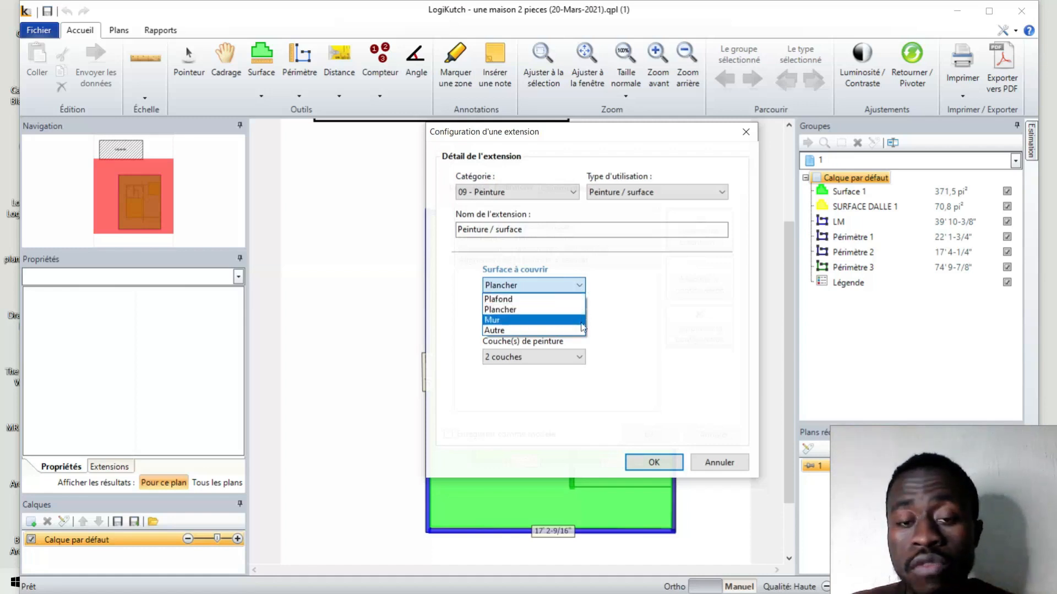
click(669, 329)
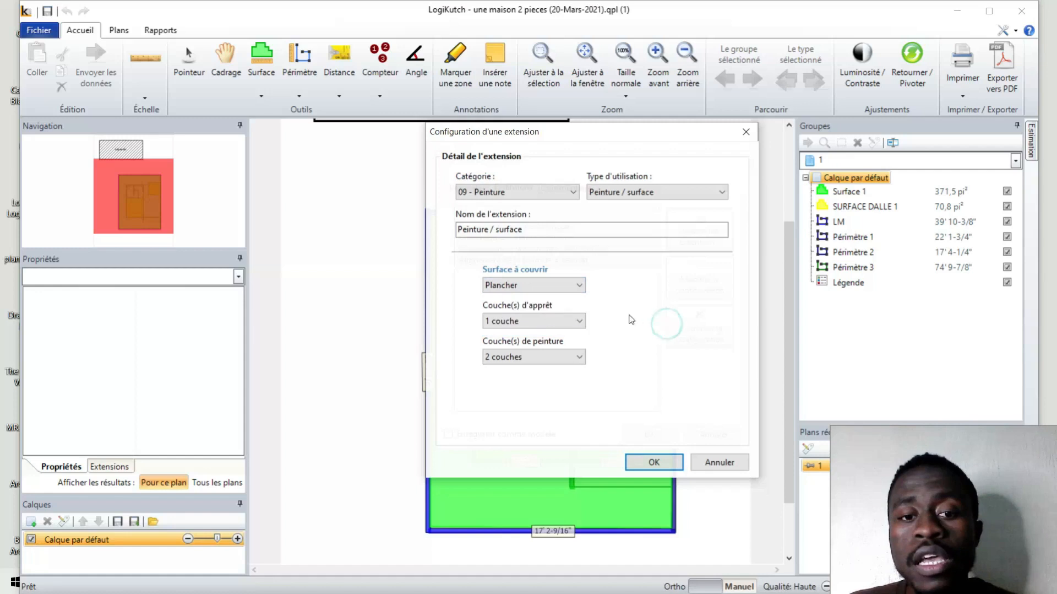
click(550, 321)
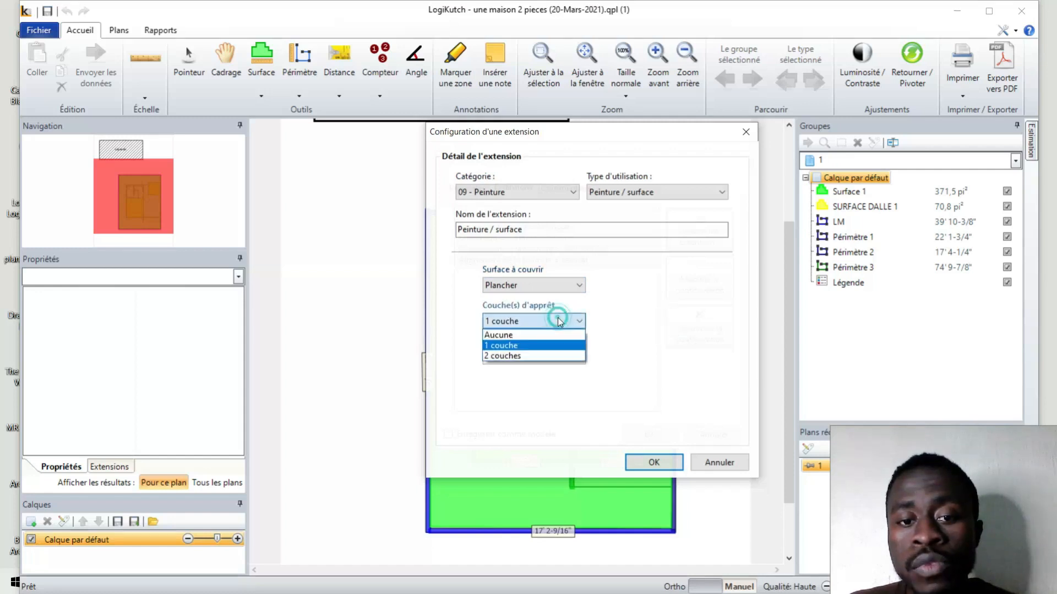
click(506, 345)
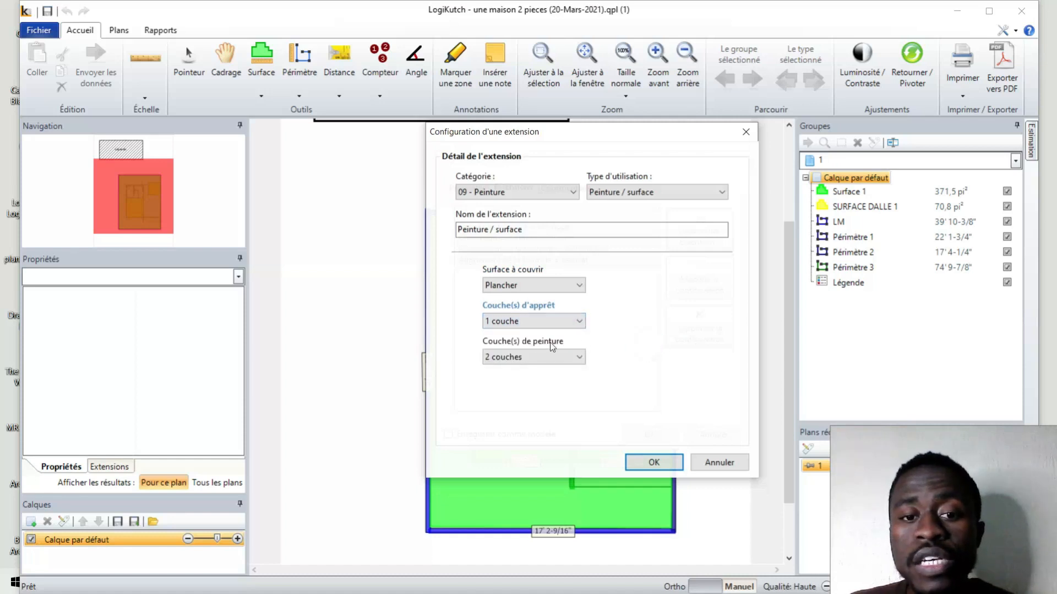
click(505, 355)
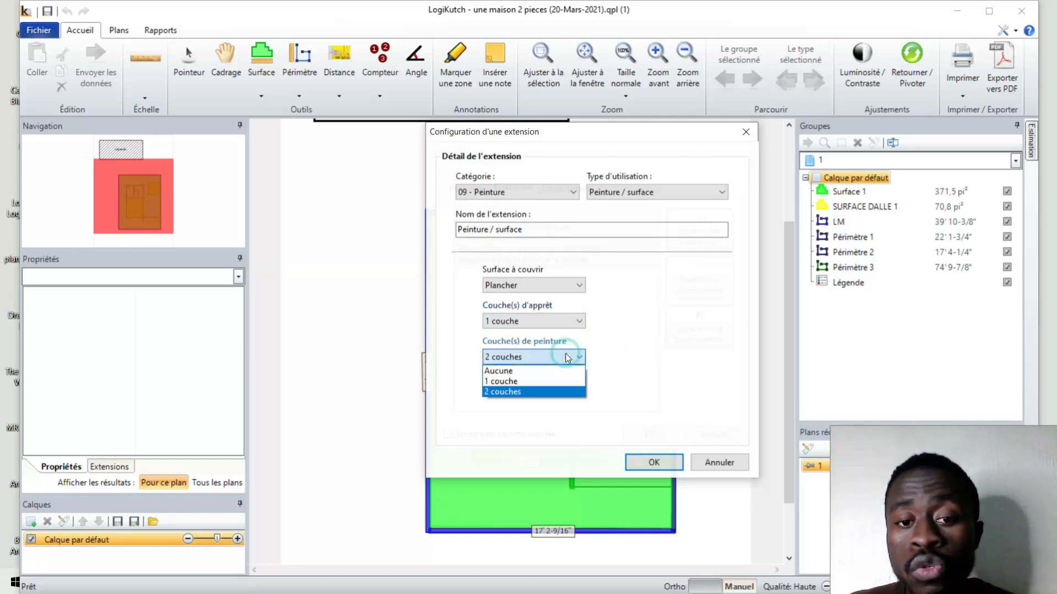
click(536, 391)
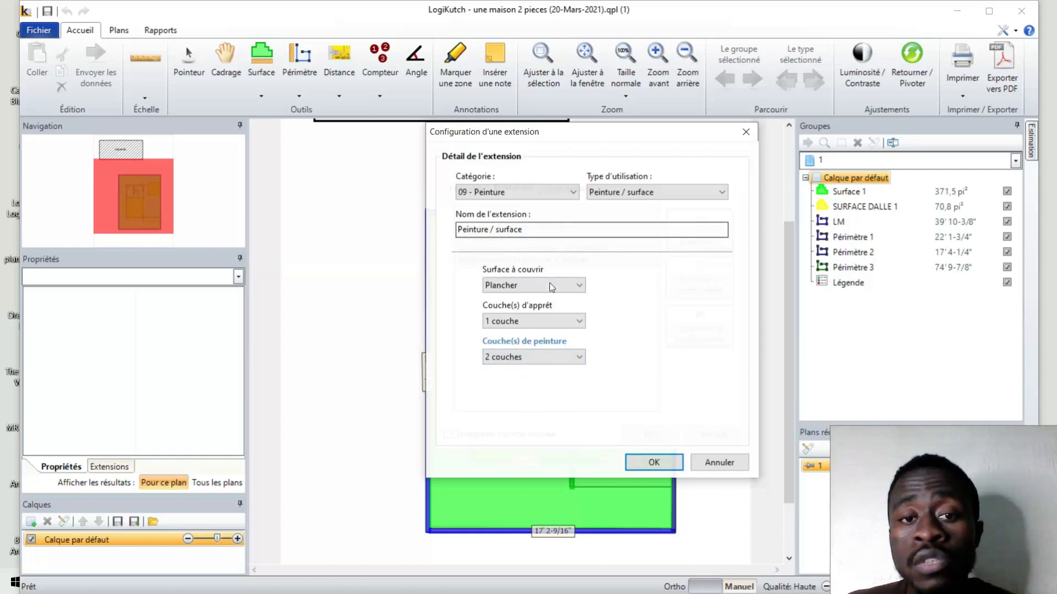
click(658, 463)
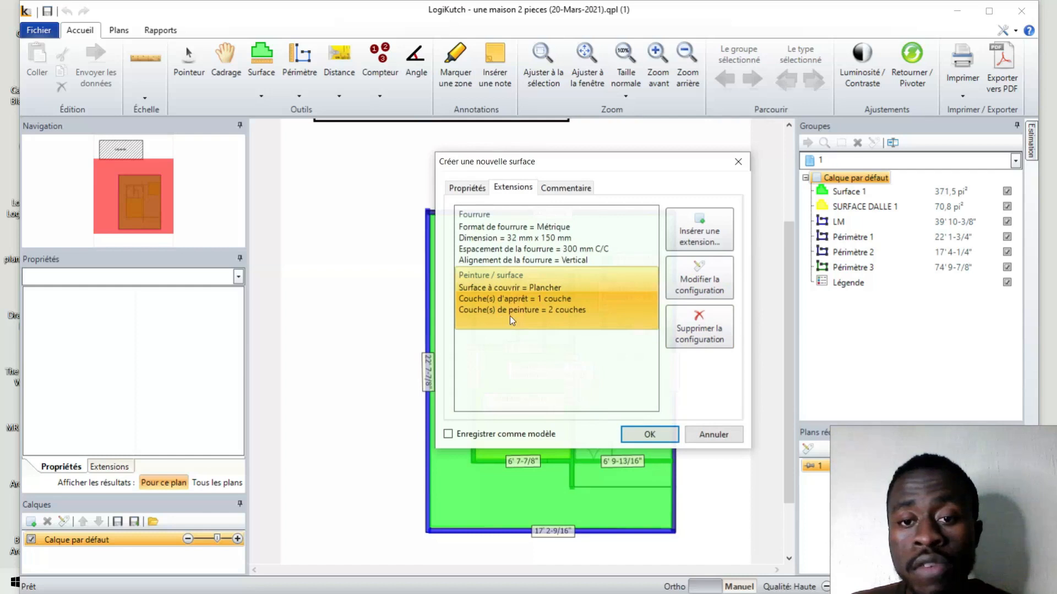
Step: Add a Maçonnerie en blocs extension from category 04 - Maçonnerie, keeping labour at Par mètre carré
click(697, 242)
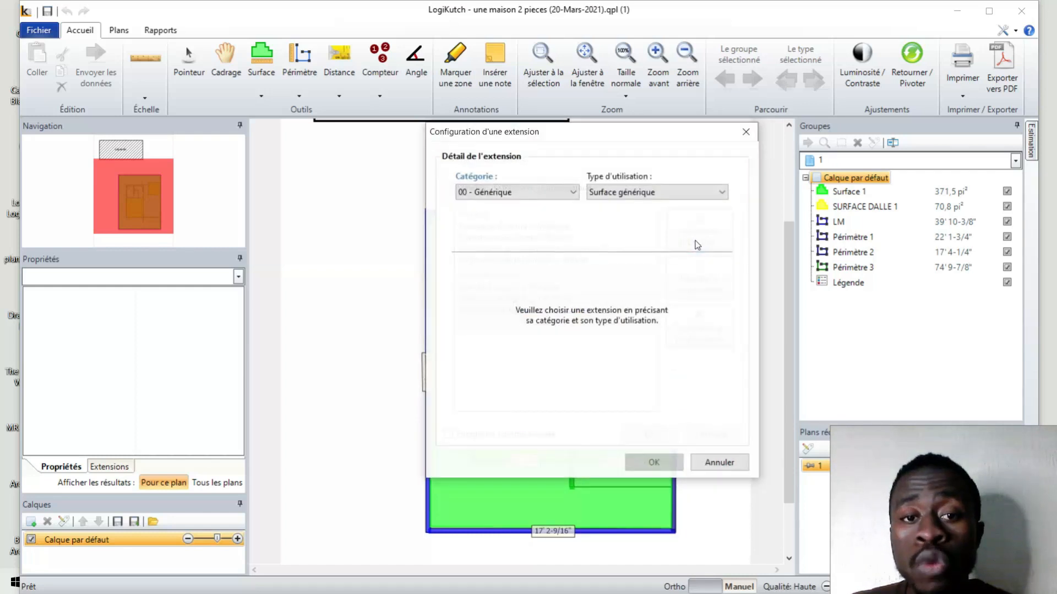
click(548, 192)
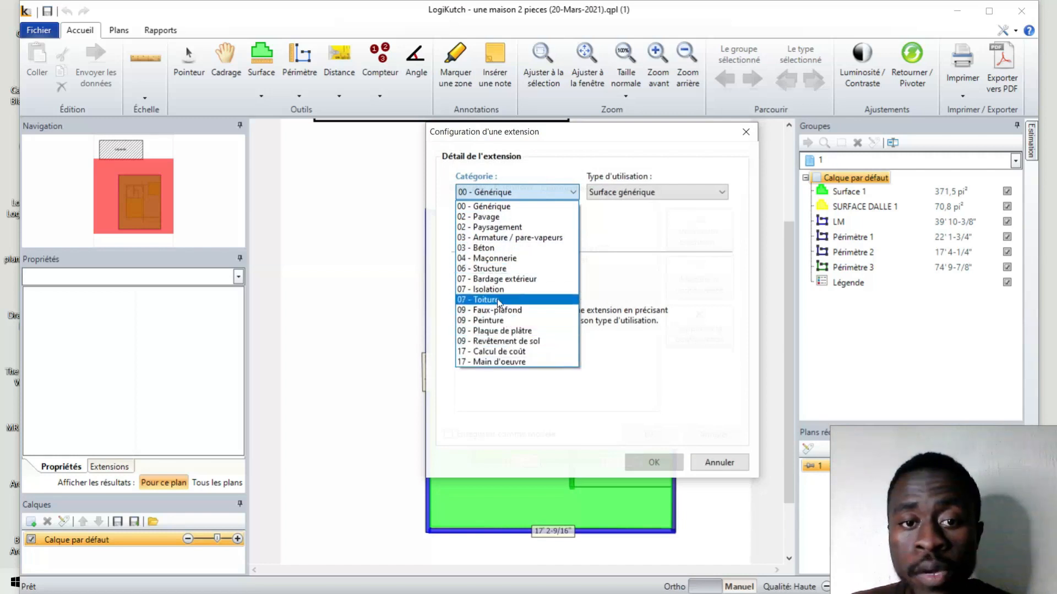
click(498, 258)
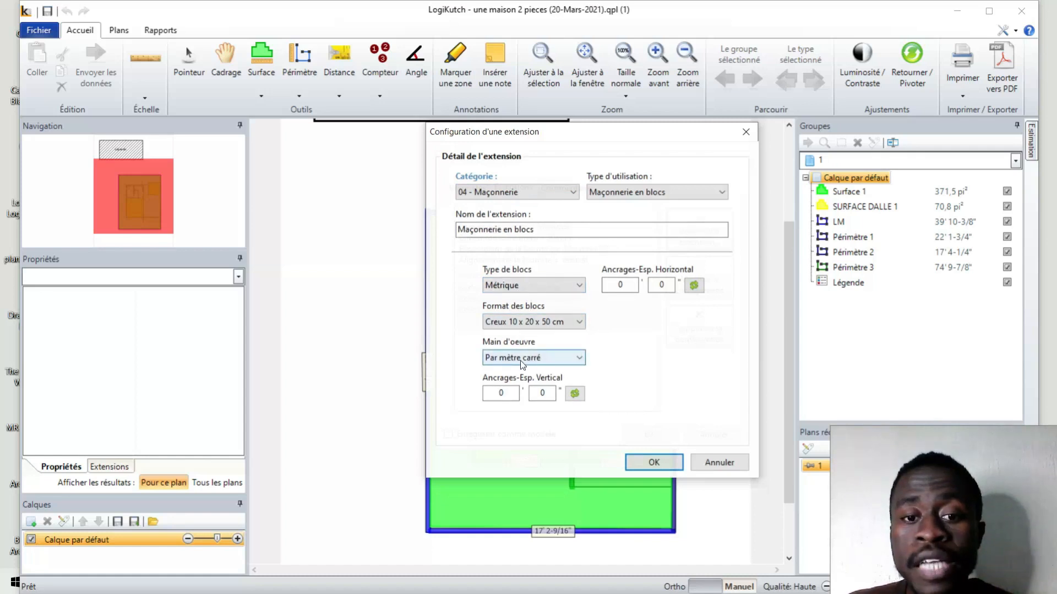
click(581, 359)
click(580, 359)
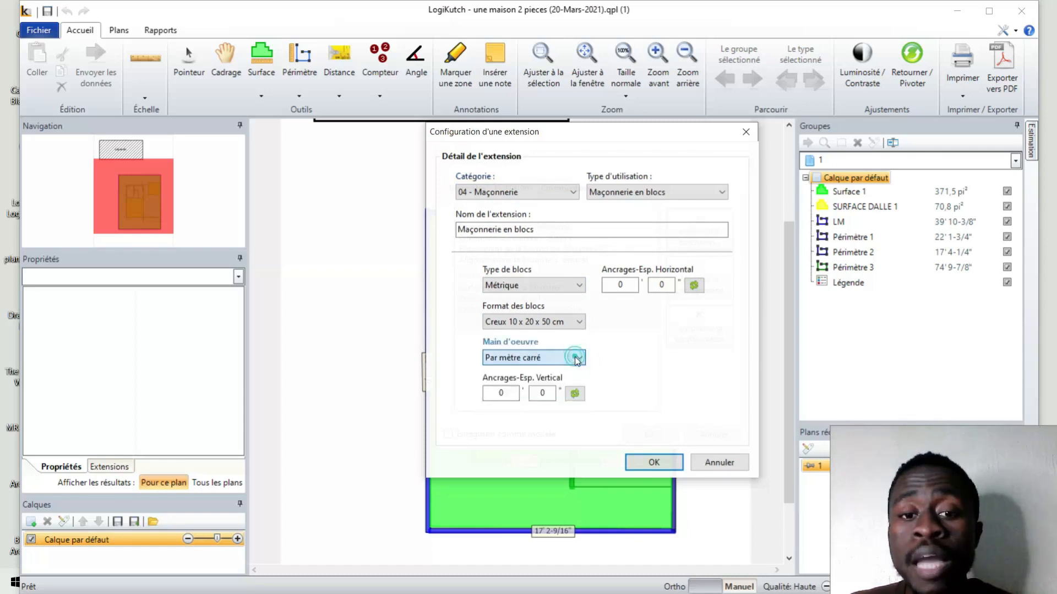
click(562, 358)
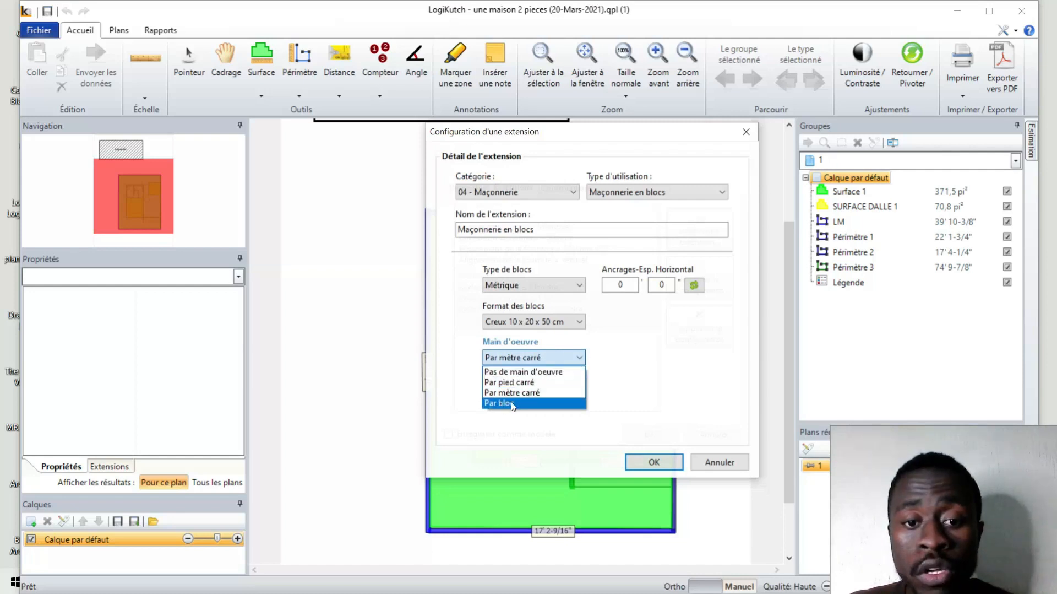
click(519, 449)
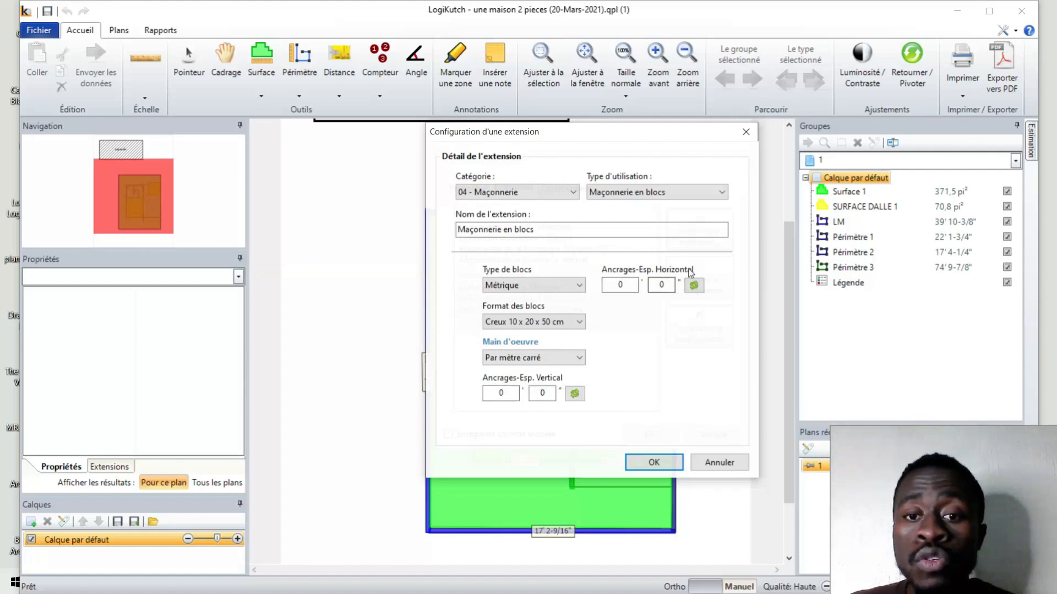
click(621, 286)
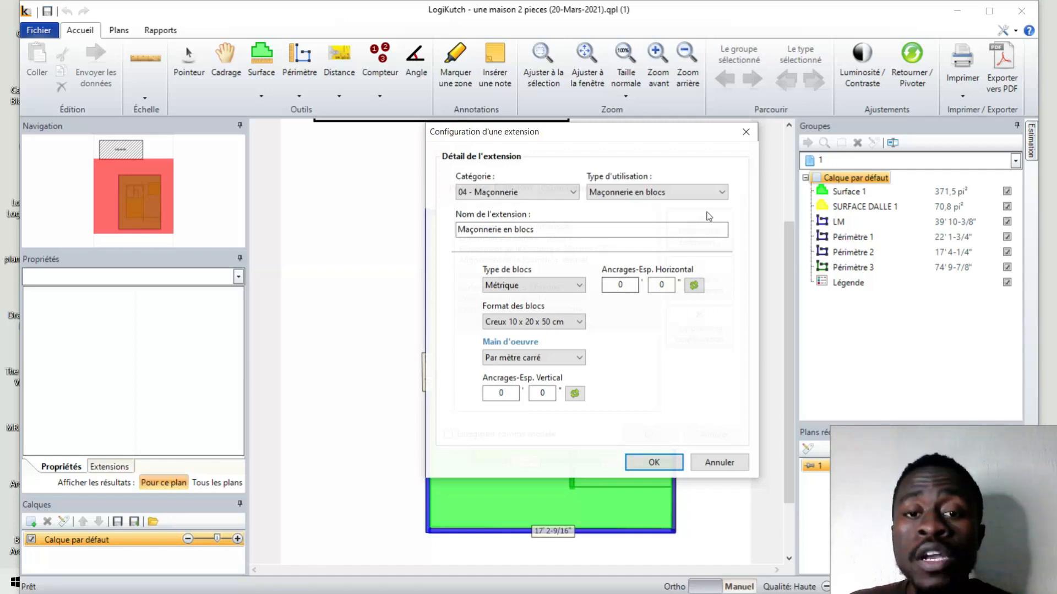
click(675, 463)
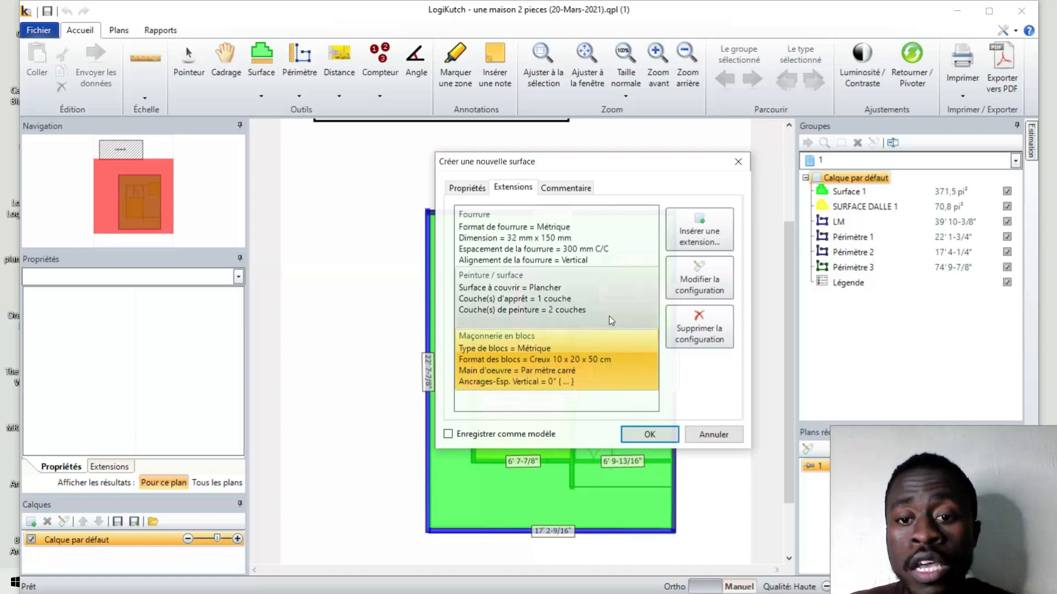
Step: Request deletion of the Maçonnerie en blocs configuration and decline the removal
click(697, 333)
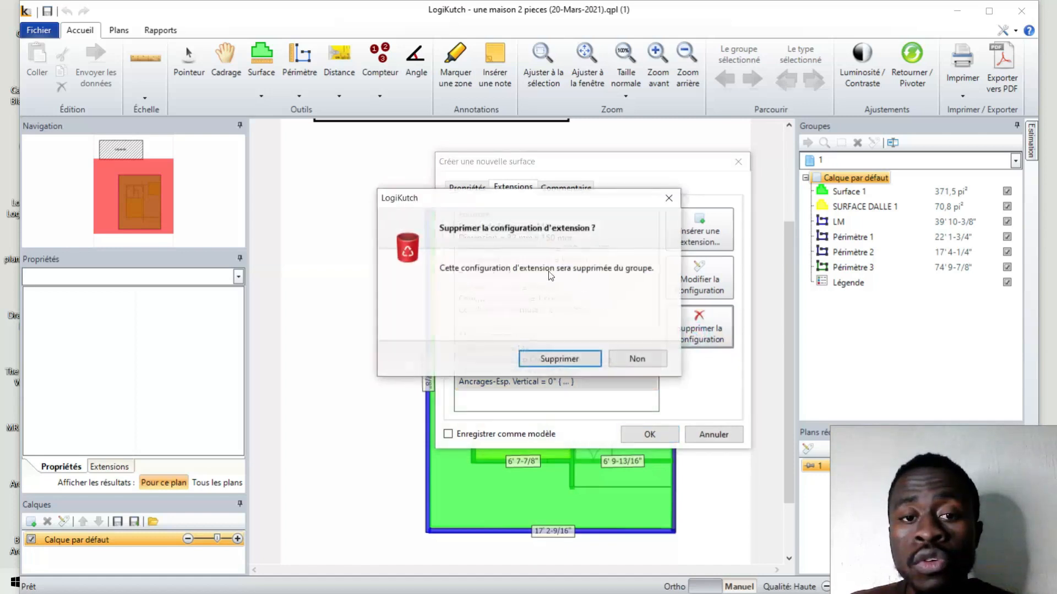
click(614, 362)
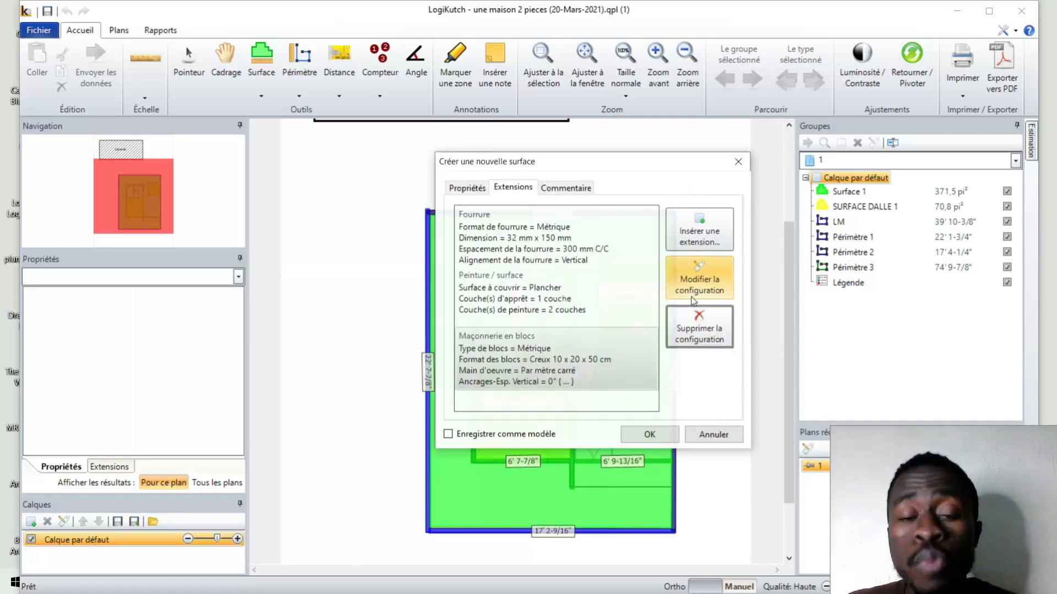
Step: Reopen the Maçonnerie en blocs configuration for modification and review the available block formats
click(587, 365)
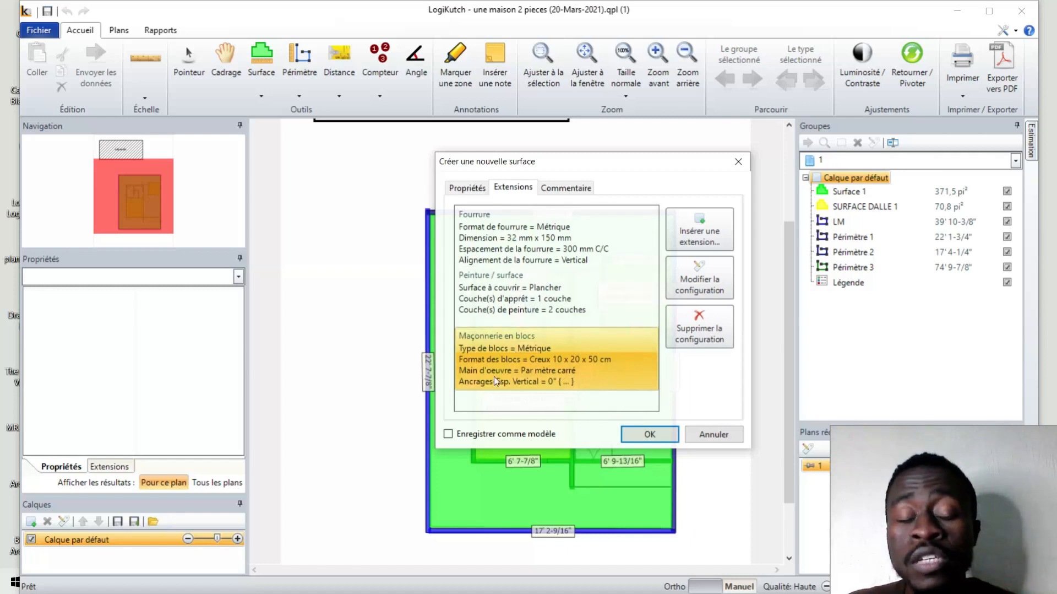
click(699, 286)
click(560, 323)
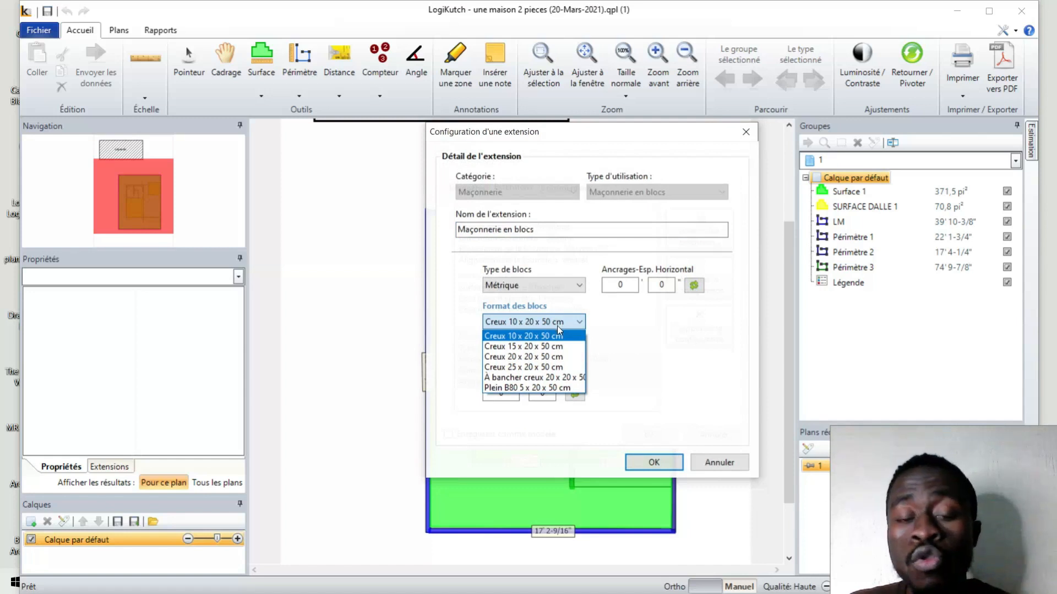
click(647, 382)
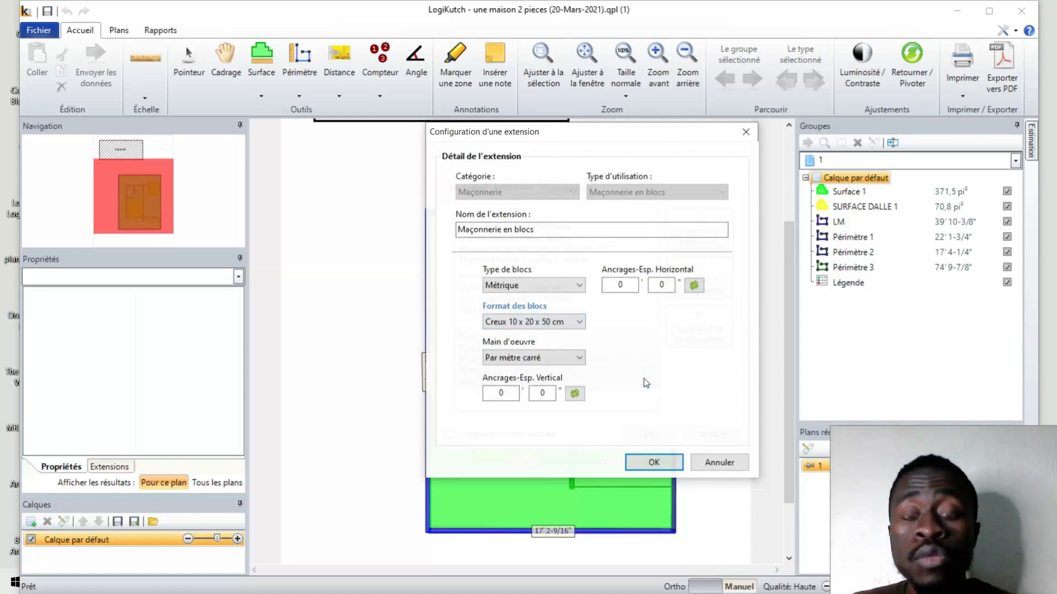